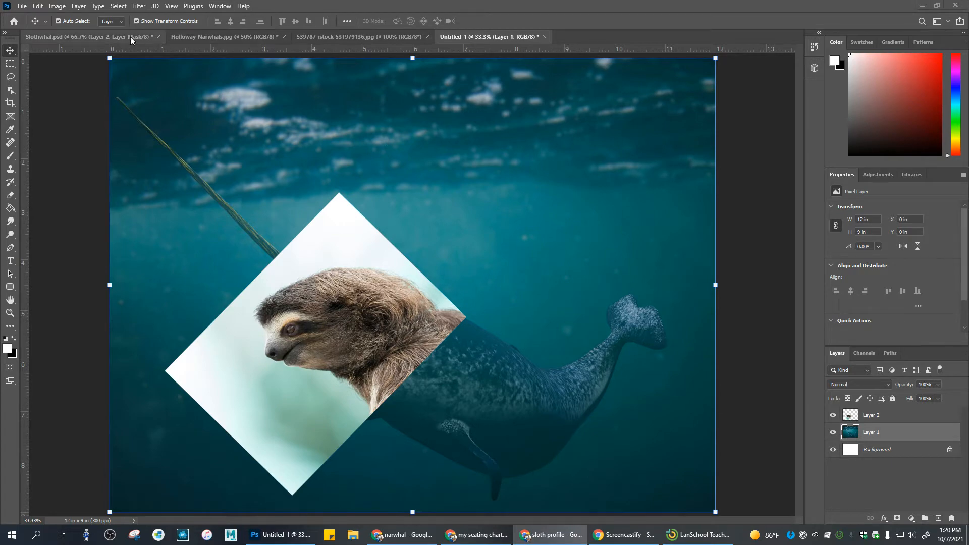
- Review the finished Slothwhal.psd composite and the sloth and narwhal source images, and return to the Untitled-1 document
{"action": "left_click", "coordinate": [115, 37]}
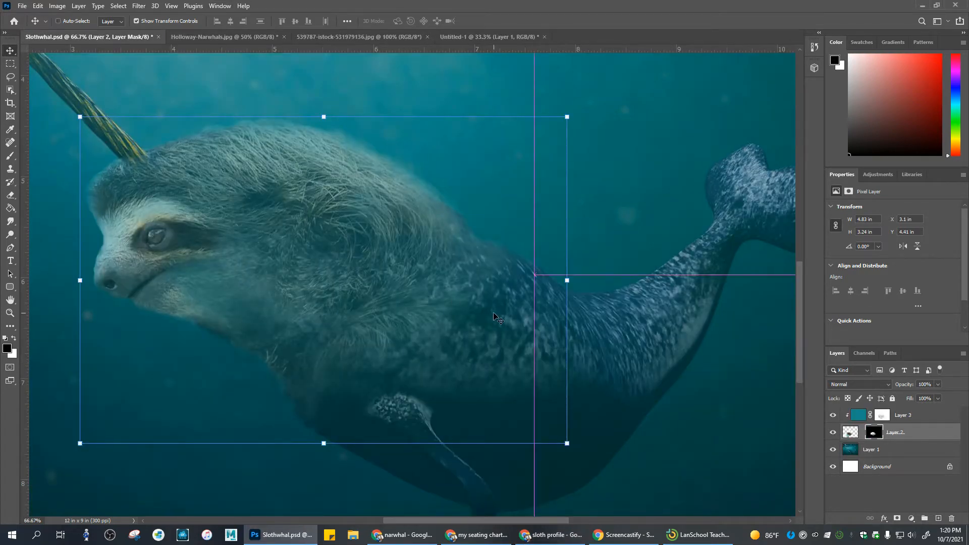
{"action": "key", "text": "ctrl+minus"}
{"action": "key", "text": "ctrl+minus"}
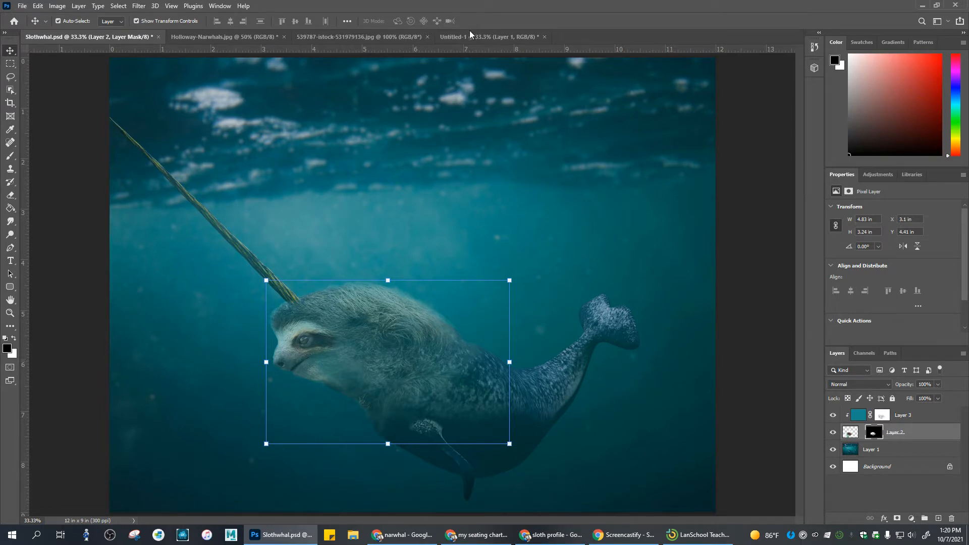
{"action": "left_click", "coordinate": [374, 35]}
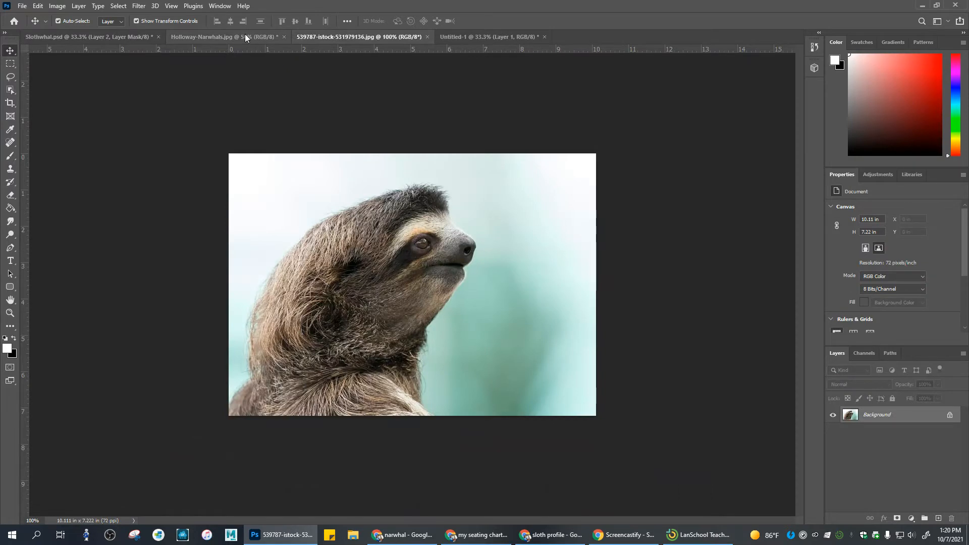
{"action": "left_click", "coordinate": [245, 37]}
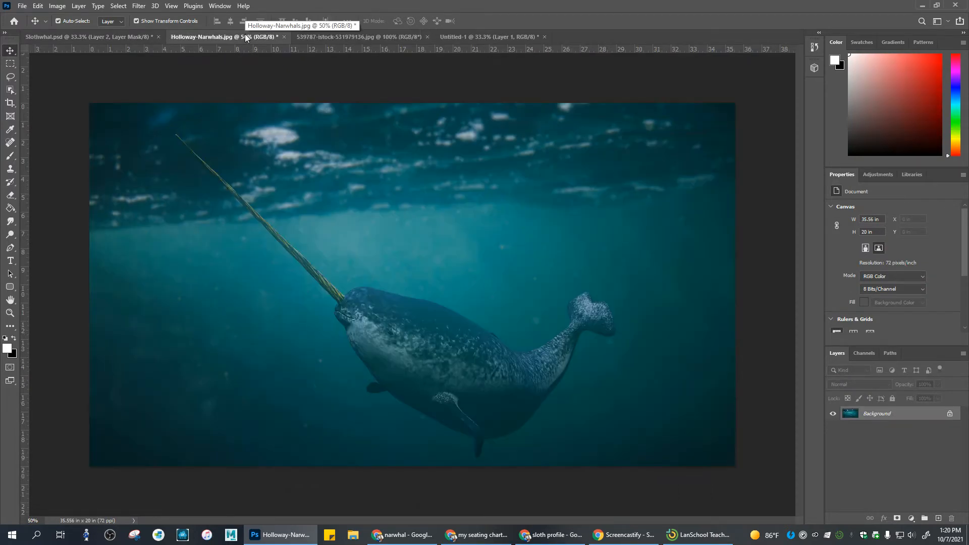
{"action": "left_click", "coordinate": [488, 37]}
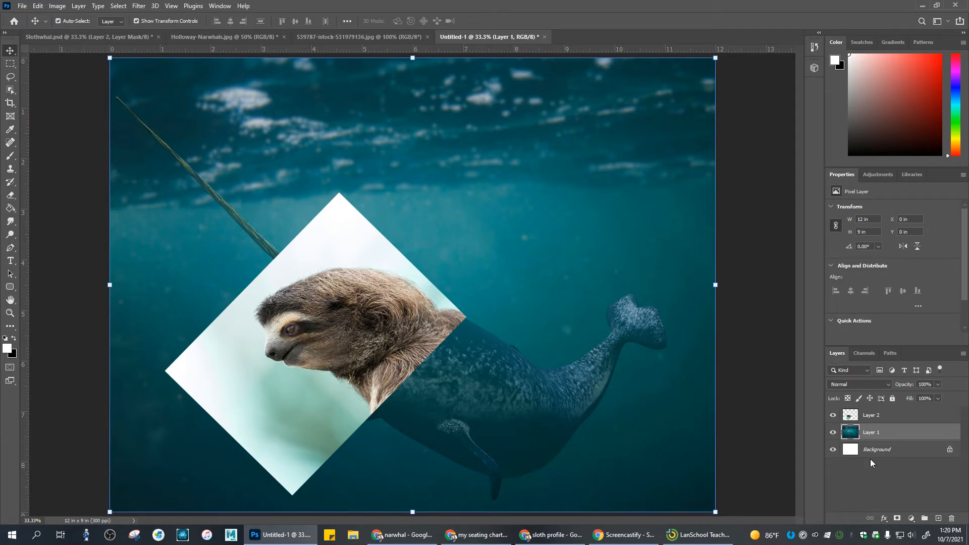
- Hide Layer 1 and Layer 2 and show them again one at a time to check what each contains
{"action": "left_click", "coordinate": [832, 432]}
{"action": "left_click", "coordinate": [833, 415]}
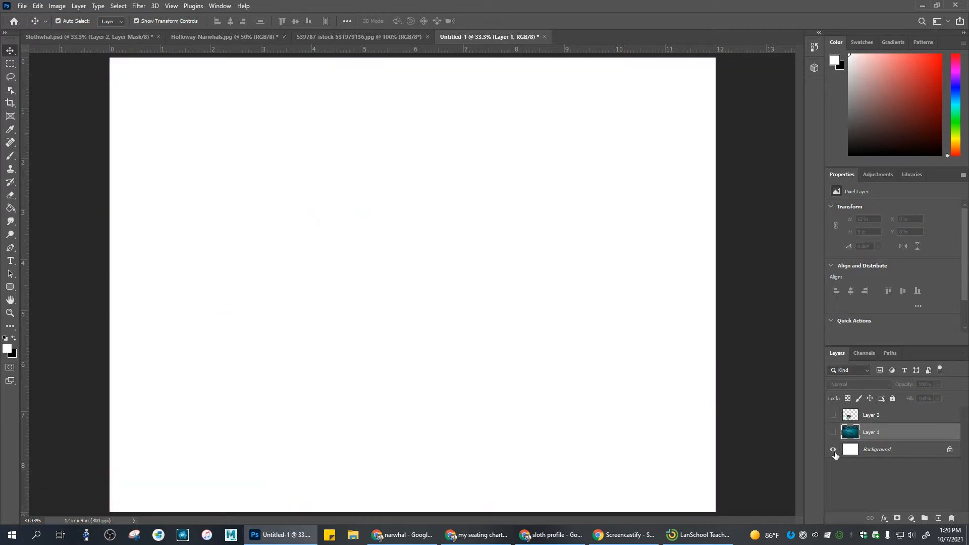
{"action": "left_click", "coordinate": [833, 432]}
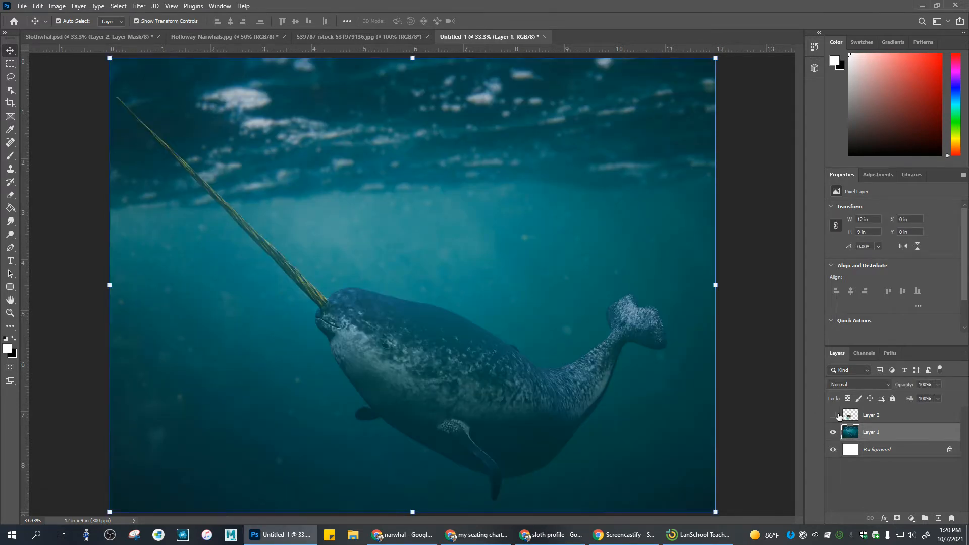
{"action": "left_click", "coordinate": [833, 414]}
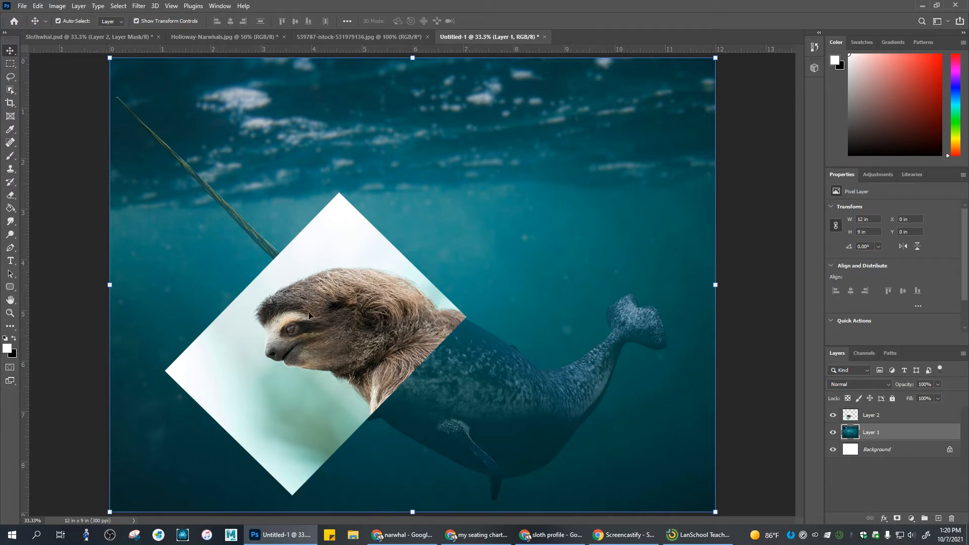
- Lower the opacity of the sloth layer, Layer 2, to 43% so the narwhal beneath can be used for alignment
{"action": "left_click", "coordinate": [938, 385]}
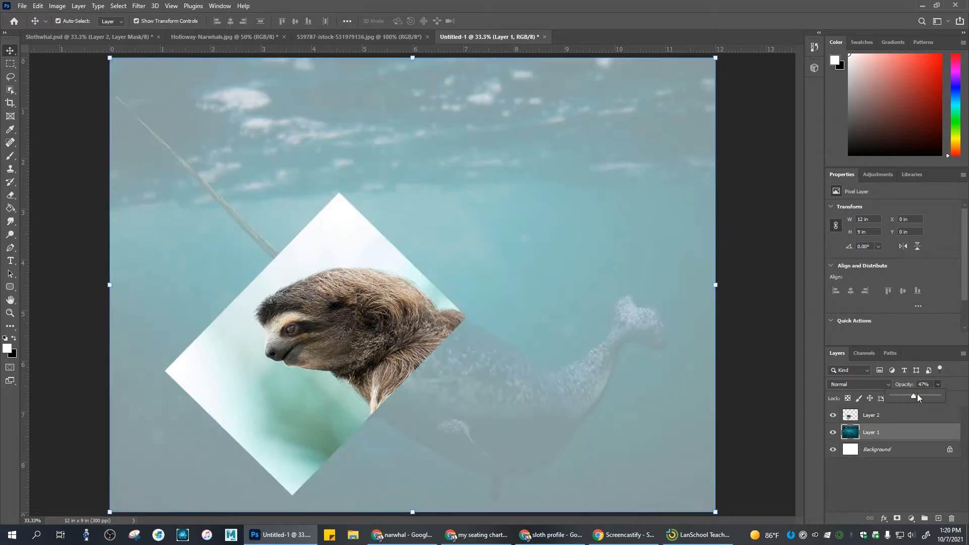
{"action": "left_click_drag", "start_coordinate": [913, 395], "coordinate": [948, 397]}
{"action": "left_click", "coordinate": [903, 419]}
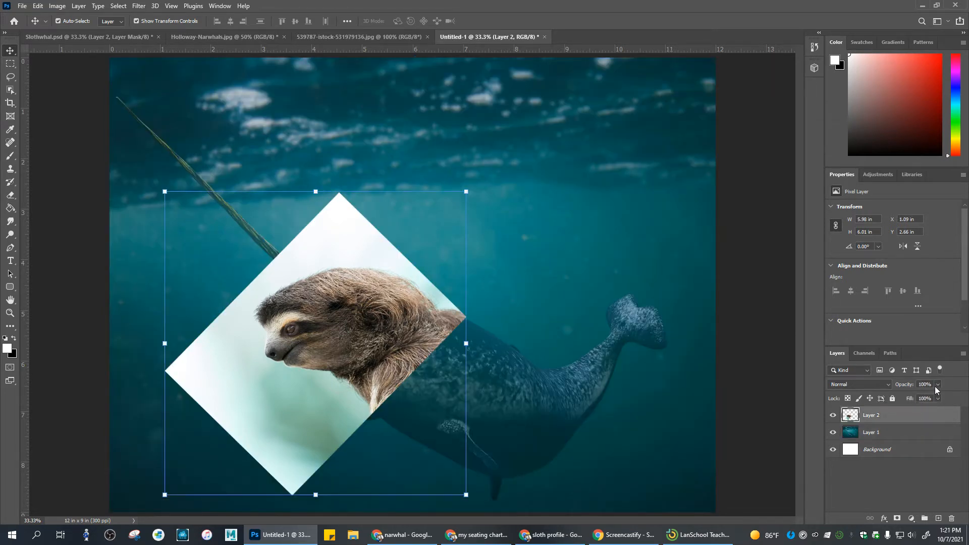
{"action": "left_click", "coordinate": [937, 385]}
{"action": "left_click_drag", "start_coordinate": [912, 397], "coordinate": [912, 397]}
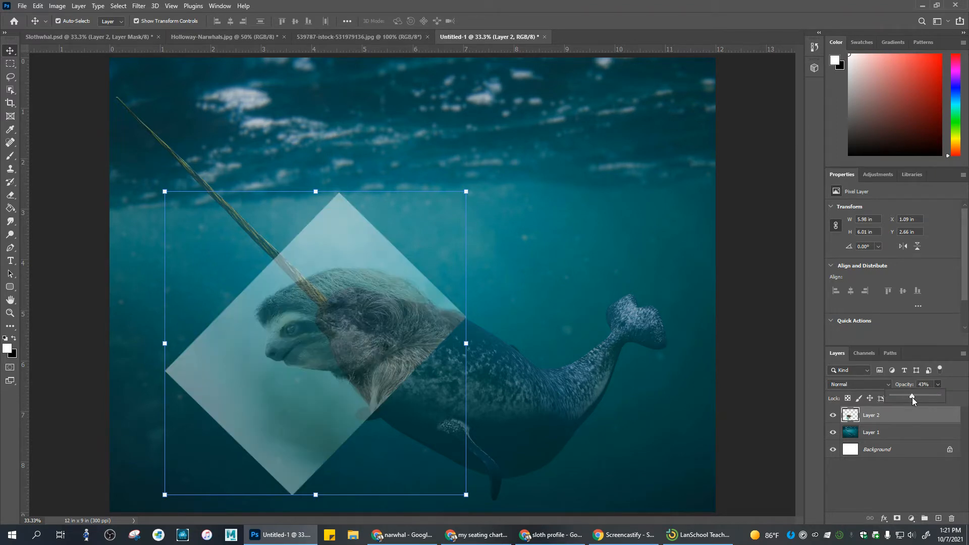
- Scale the sloth to 107.90%, rotate it about 8.5° and position it over the narwhal's head, restoring Layer 2's opacity to 100%
{"action": "left_click_drag", "start_coordinate": [402, 327], "coordinate": [427, 332]}
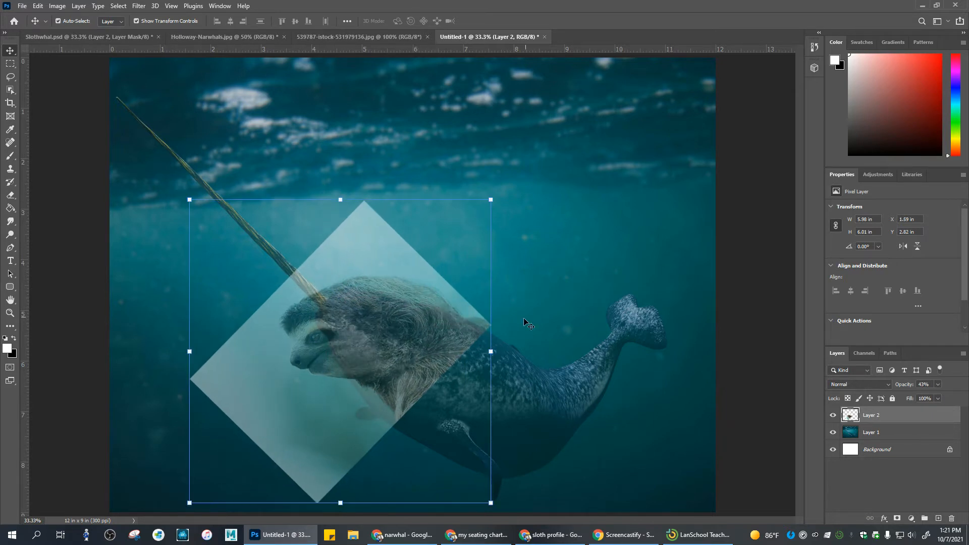
{"action": "left_click_drag", "start_coordinate": [499, 194], "coordinate": [530, 210]}
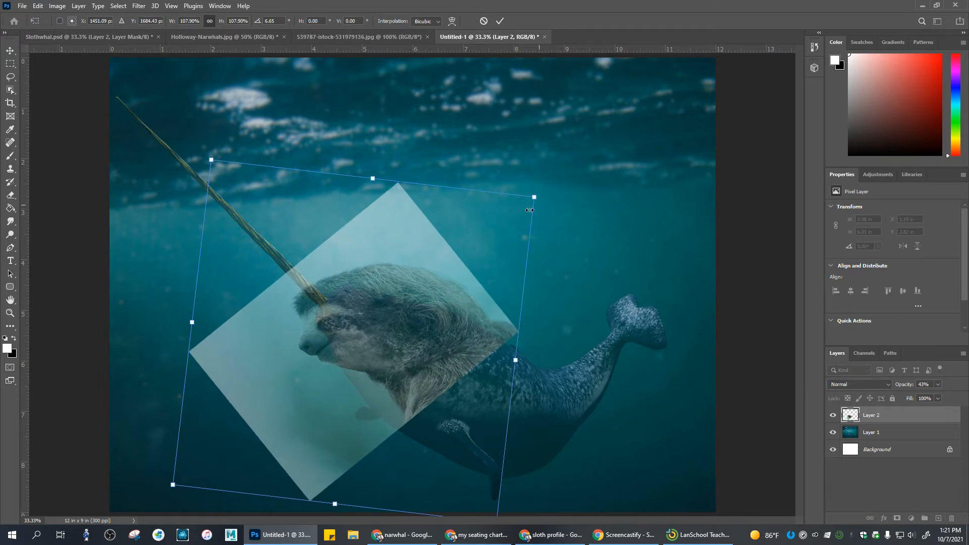
{"action": "left_click_drag", "start_coordinate": [425, 324], "coordinate": [409, 328]}
{"action": "left_click_drag", "start_coordinate": [528, 197], "coordinate": [532, 204]}
{"action": "left_click_drag", "start_coordinate": [452, 337], "coordinate": [452, 338]}
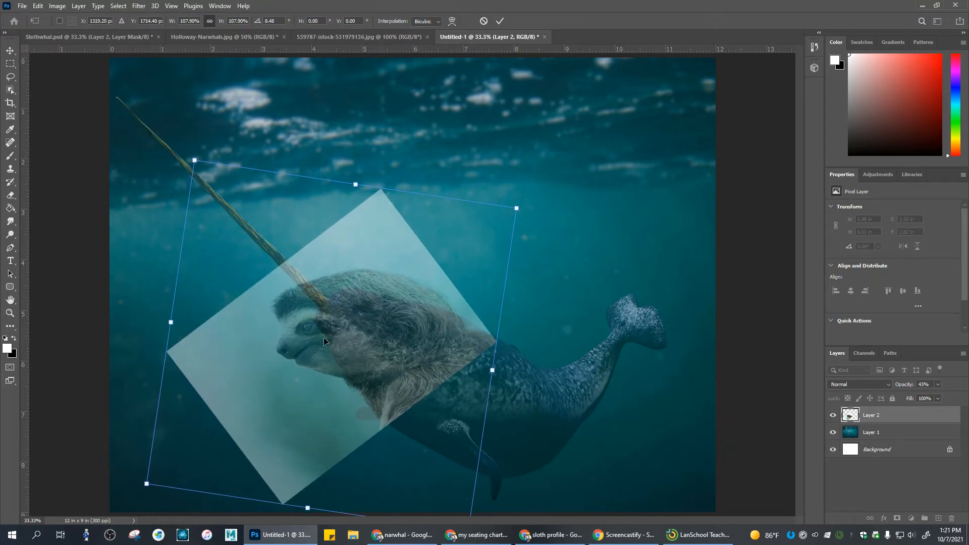
{"action": "left_click", "coordinate": [499, 20]}
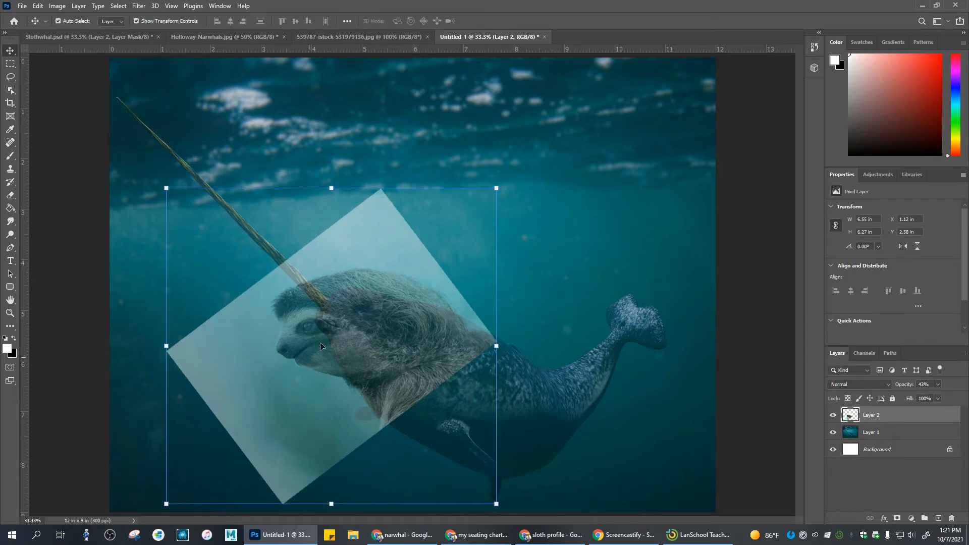
{"action": "left_click", "coordinate": [938, 384]}
{"action": "left_click_drag", "start_coordinate": [935, 396], "coordinate": [963, 399]}
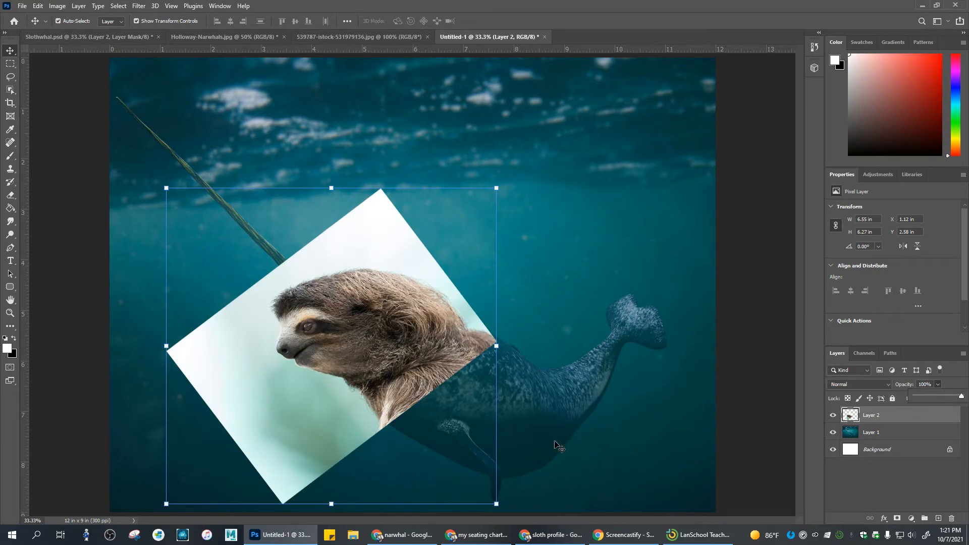
- Select the sloth with the Object Selection tool and add a layer mask to Layer 2 that hides its photo background
{"action": "left_click", "coordinate": [9, 55]}
{"action": "left_click", "coordinate": [11, 90]}
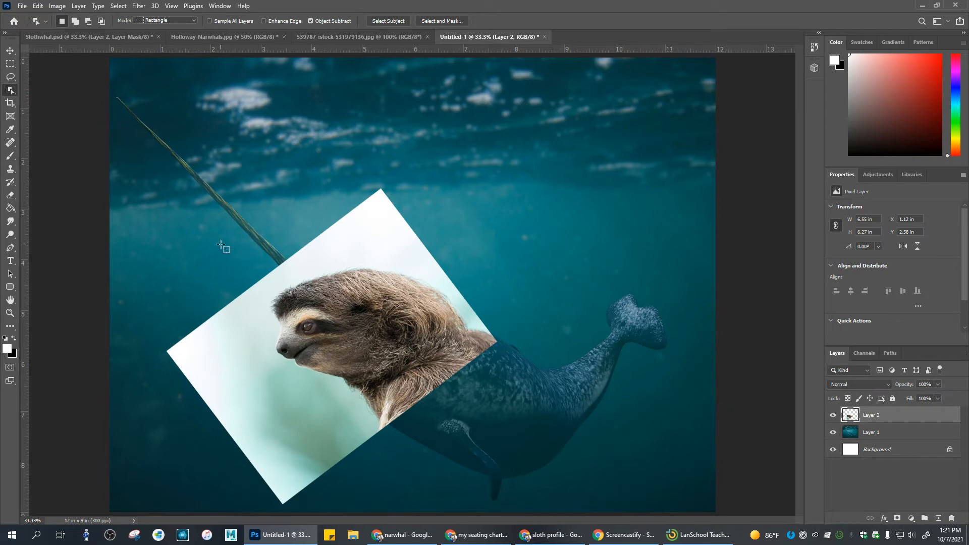
{"action": "left_click_drag", "start_coordinate": [221, 244], "coordinate": [523, 440]}
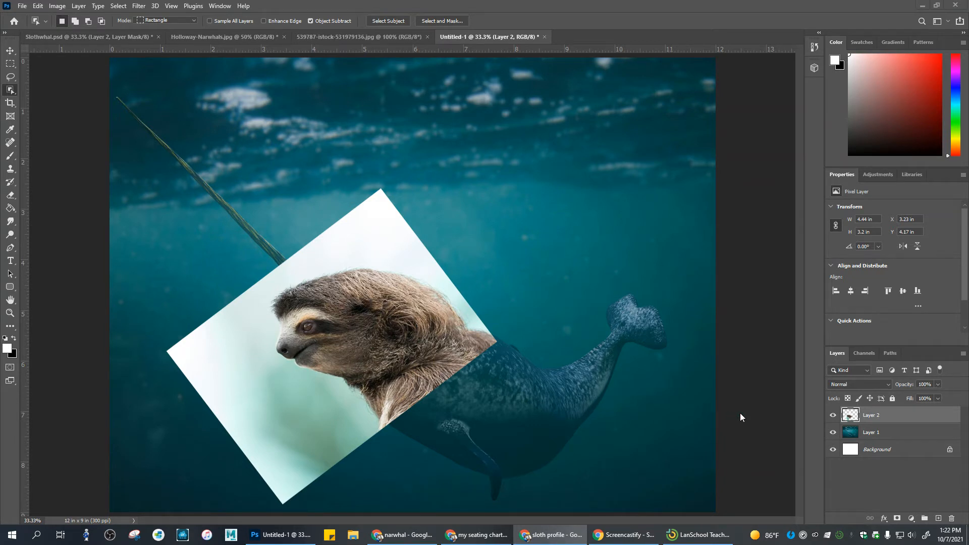
{"action": "left_click", "coordinate": [363, 314]}
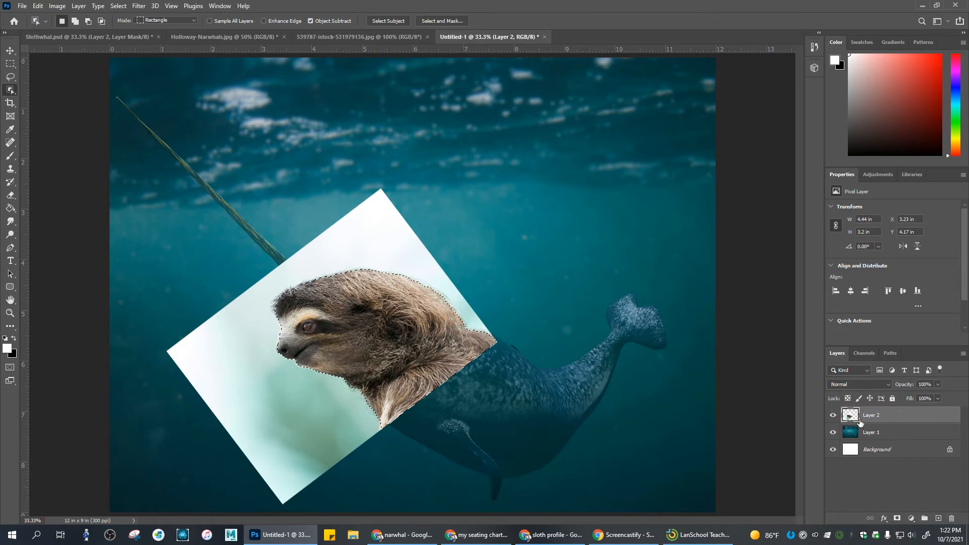
{"action": "left_click", "coordinate": [897, 518]}
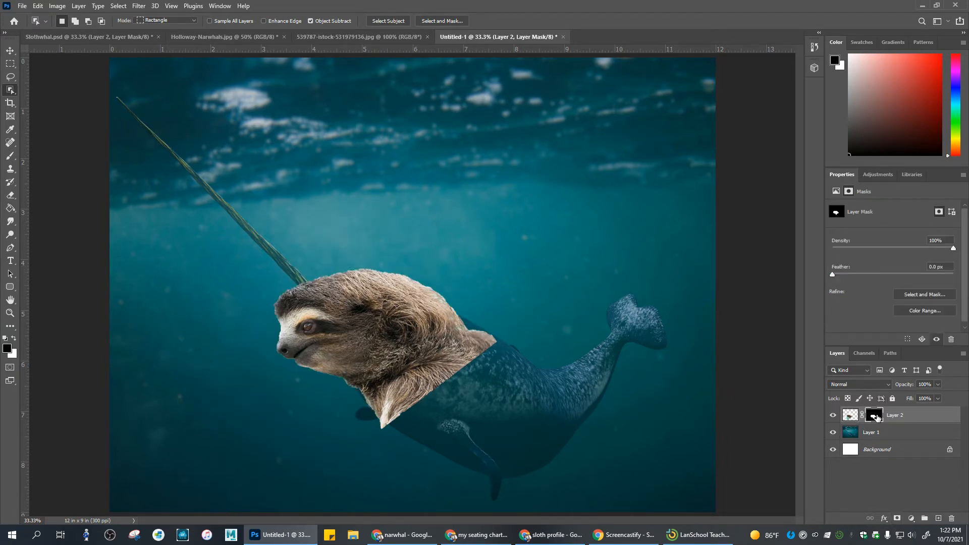
- Paint black on Layer 2's mask with a soft brush at 43% opacity to blend the sloth's cut neck edge into the narwhal
{"action": "left_click", "coordinate": [10, 158]}
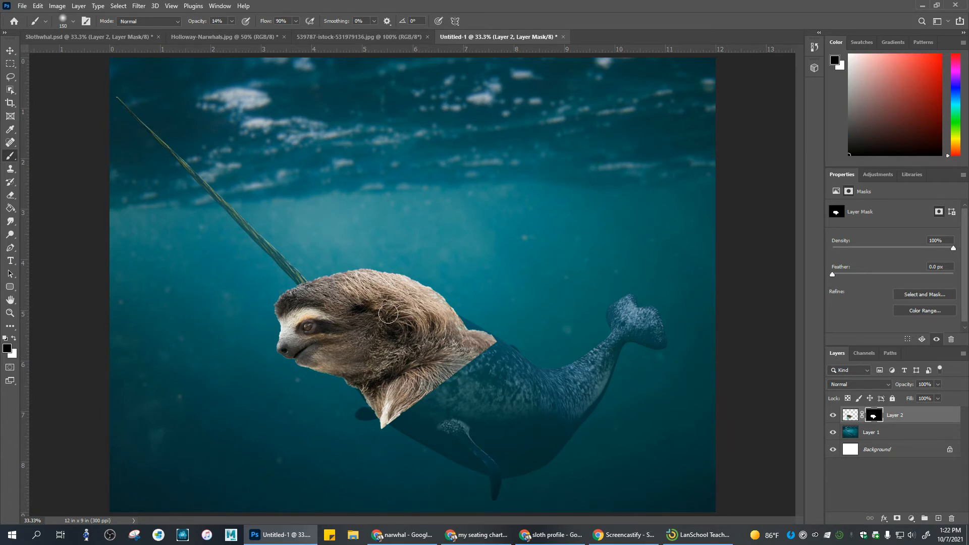
{"action": "left_click", "coordinate": [231, 20]}
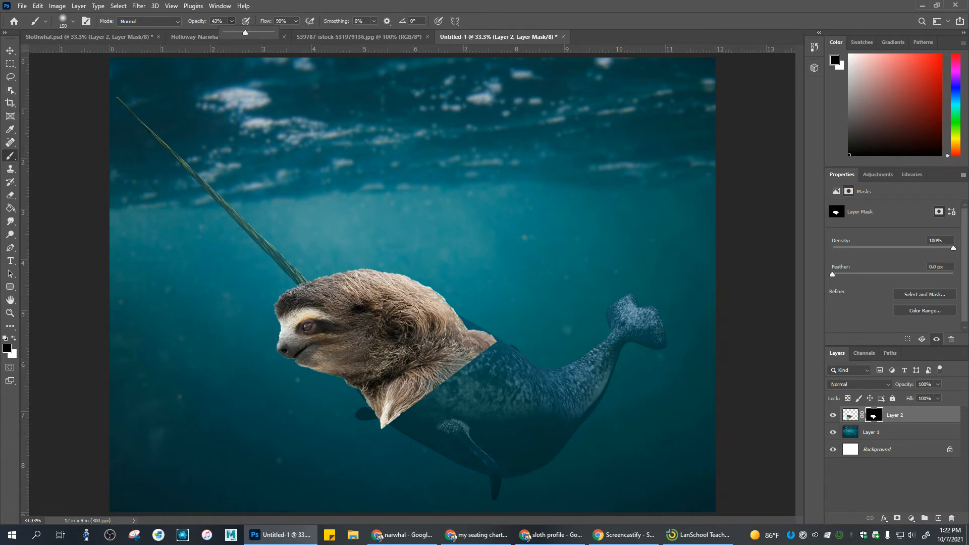
{"action": "mouse_move", "coordinate": [487, 356]}
{"action": "left_mouse_down"}
{"action": "mouse_move", "coordinate": [451, 377]}
{"action": "mouse_move", "coordinate": [467, 359]}
{"action": "mouse_move", "coordinate": [418, 410]}
{"action": "left_mouse_up"}
{"action": "mouse_move", "coordinate": [440, 372]}
{"action": "left_mouse_down"}
{"action": "mouse_move", "coordinate": [408, 418]}
{"action": "mouse_move", "coordinate": [430, 377]}
{"action": "mouse_move", "coordinate": [389, 416]}
{"action": "mouse_move", "coordinate": [399, 385]}
{"action": "mouse_move", "coordinate": [402, 405]}
{"action": "mouse_move", "coordinate": [381, 439]}
{"action": "mouse_move", "coordinate": [379, 427]}
{"action": "mouse_move", "coordinate": [395, 436]}
{"action": "mouse_move", "coordinate": [388, 433]}
{"action": "mouse_move", "coordinate": [413, 418]}
{"action": "mouse_move", "coordinate": [399, 416]}
{"action": "mouse_move", "coordinate": [443, 390]}
{"action": "mouse_move", "coordinate": [493, 336]}
{"action": "mouse_move", "coordinate": [503, 347]}
{"action": "mouse_move", "coordinate": [484, 338]}
{"action": "mouse_move", "coordinate": [506, 336]}
{"action": "mouse_move", "coordinate": [471, 319]}
{"action": "mouse_move", "coordinate": [478, 323]}
{"action": "mouse_move", "coordinate": [387, 321]}
{"action": "mouse_move", "coordinate": [353, 377]}
{"action": "mouse_move", "coordinate": [363, 408]}
{"action": "mouse_move", "coordinate": [385, 423]}
{"action": "left_mouse_up"}
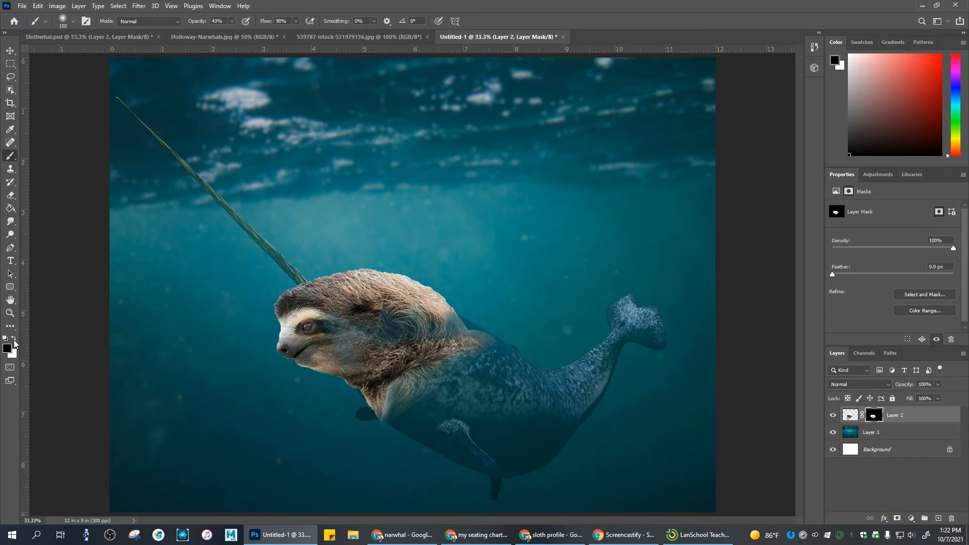
- Paint white on the mask to restore the sloth's cheek fur, and paint black to soften the upper back edge
{"action": "left_click", "coordinate": [16, 339]}
{"action": "mouse_move", "coordinate": [348, 351]}
{"action": "left_mouse_down"}
{"action": "mouse_move", "coordinate": [332, 331]}
{"action": "mouse_move", "coordinate": [354, 343]}
{"action": "mouse_move", "coordinate": [361, 333]}
{"action": "mouse_move", "coordinate": [383, 341]}
{"action": "left_mouse_up"}
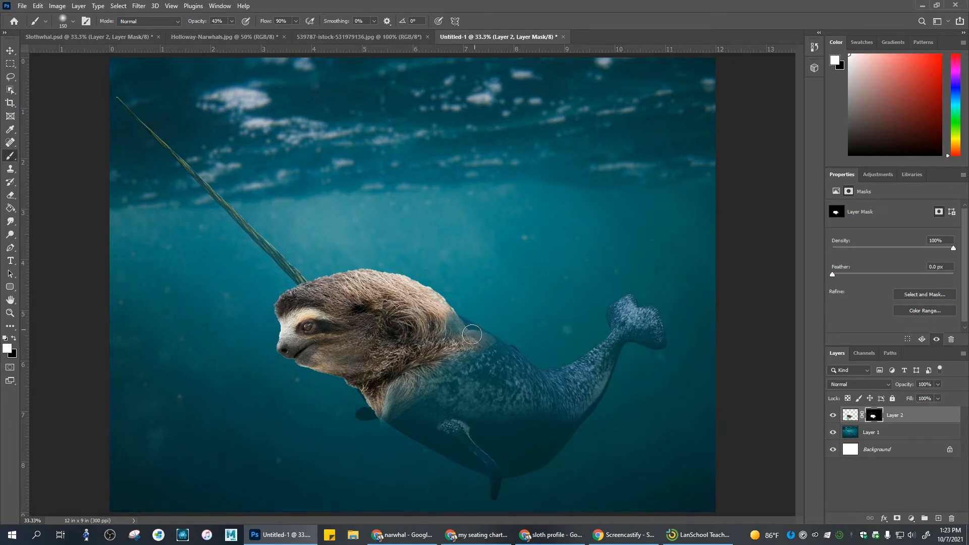
{"action": "left_click", "coordinate": [16, 339]}
{"action": "mouse_move", "coordinate": [506, 342]}
{"action": "left_mouse_down"}
{"action": "mouse_move", "coordinate": [479, 330]}
{"action": "mouse_move", "coordinate": [487, 311]}
{"action": "mouse_move", "coordinate": [466, 324]}
{"action": "mouse_move", "coordinate": [482, 323]}
{"action": "mouse_move", "coordinate": [489, 342]}
{"action": "mouse_move", "coordinate": [475, 327]}
{"action": "left_mouse_up"}
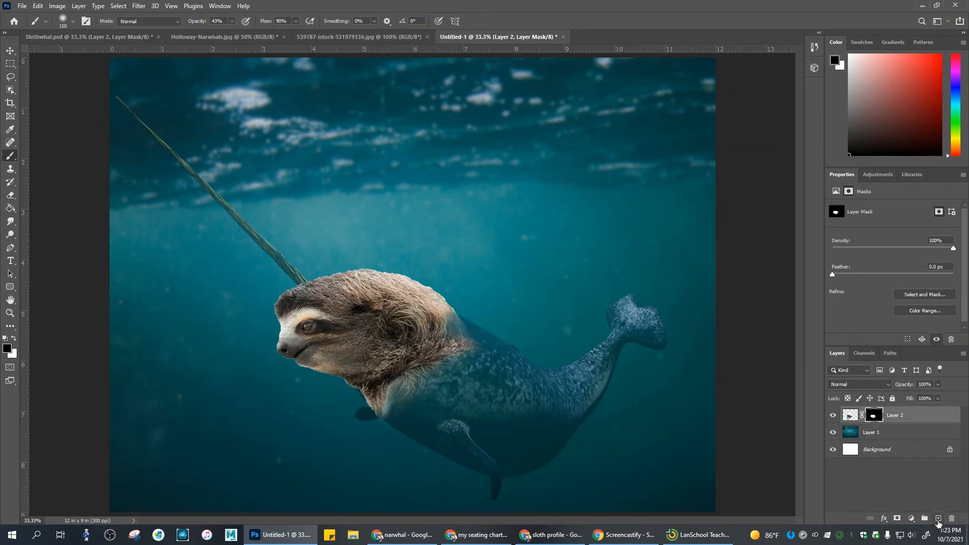
- Add a new layer with a layer mask above the sloth and fill the layer with a teal sampled from the water
{"action": "left_click", "coordinate": [937, 518]}
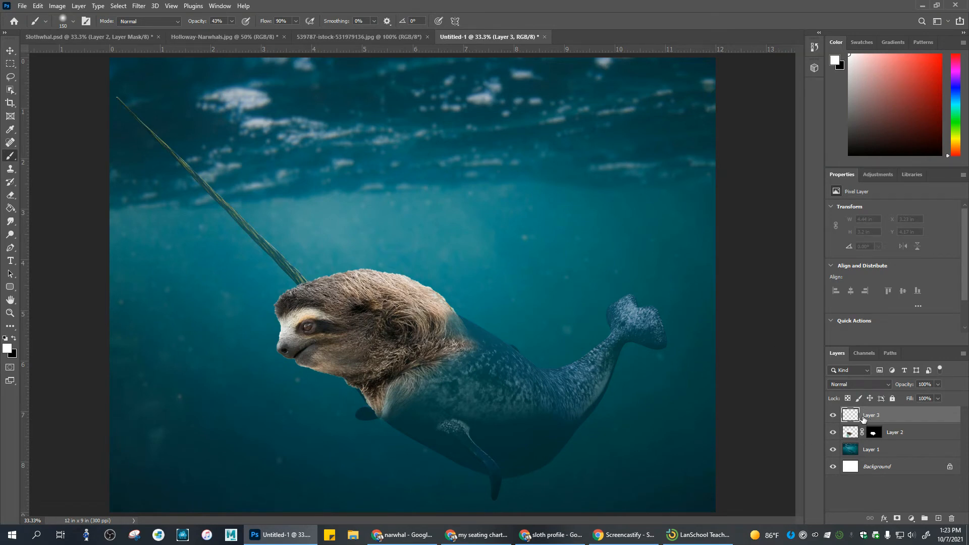
{"action": "left_click", "coordinate": [896, 519]}
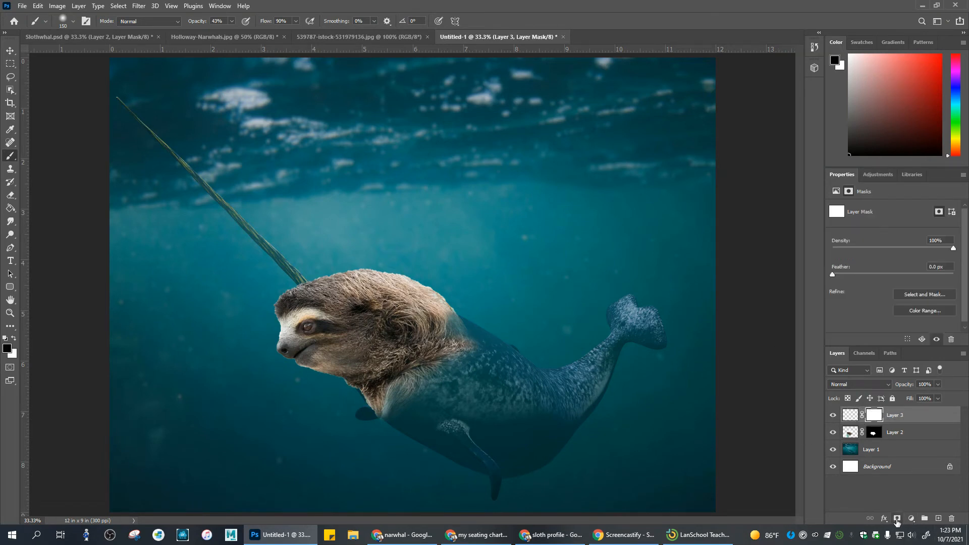
{"action": "left_click", "coordinate": [852, 417]}
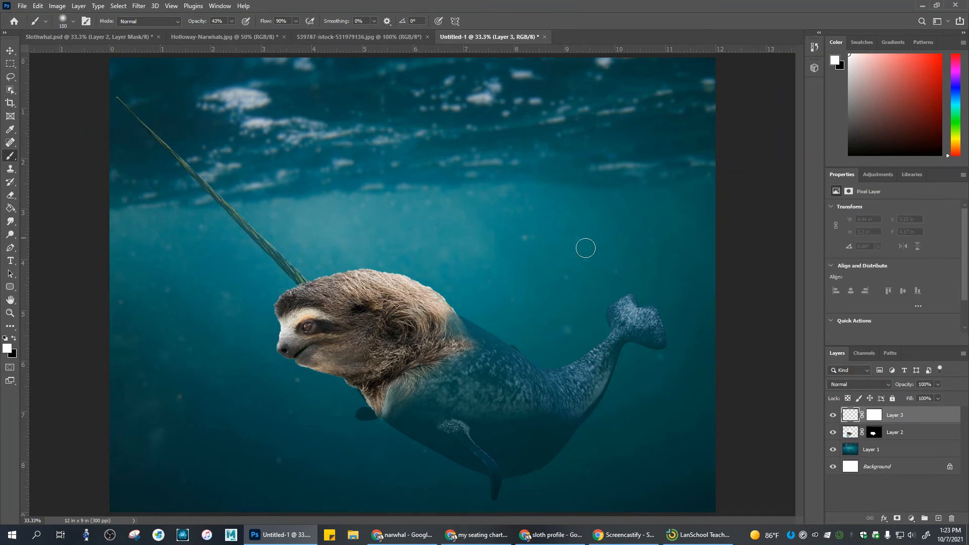
{"action": "left_click", "coordinate": [10, 130]}
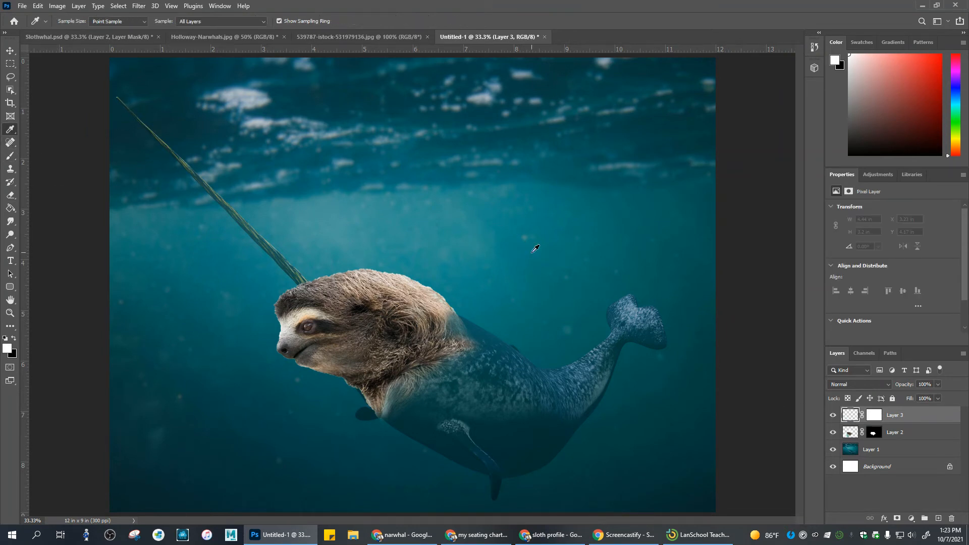
{"action": "left_click", "coordinate": [479, 241]}
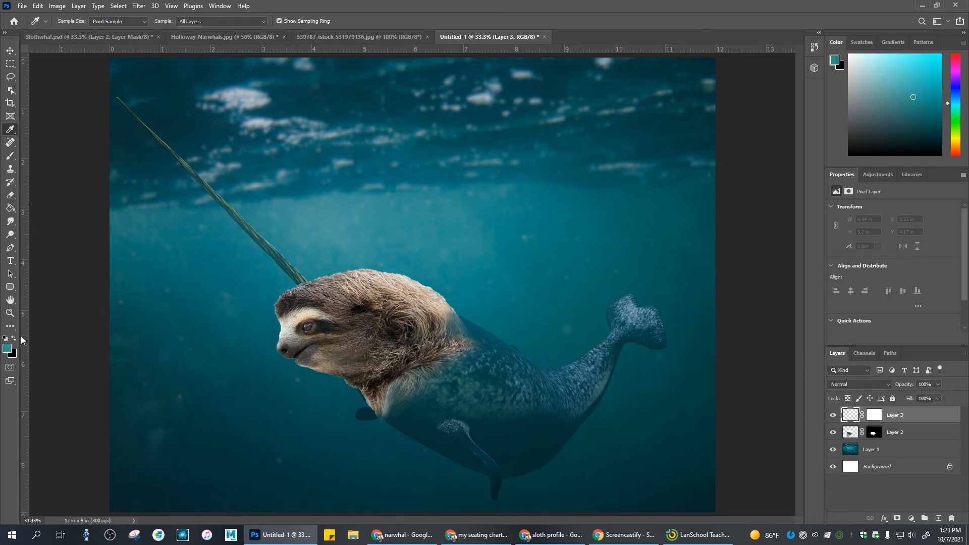
{"action": "left_click", "coordinate": [10, 207]}
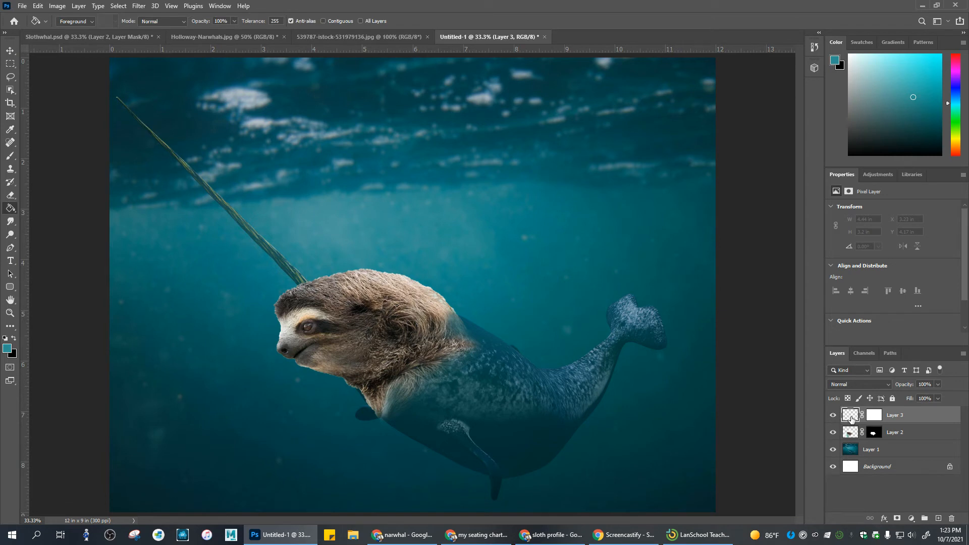
{"action": "left_click", "coordinate": [544, 334]}
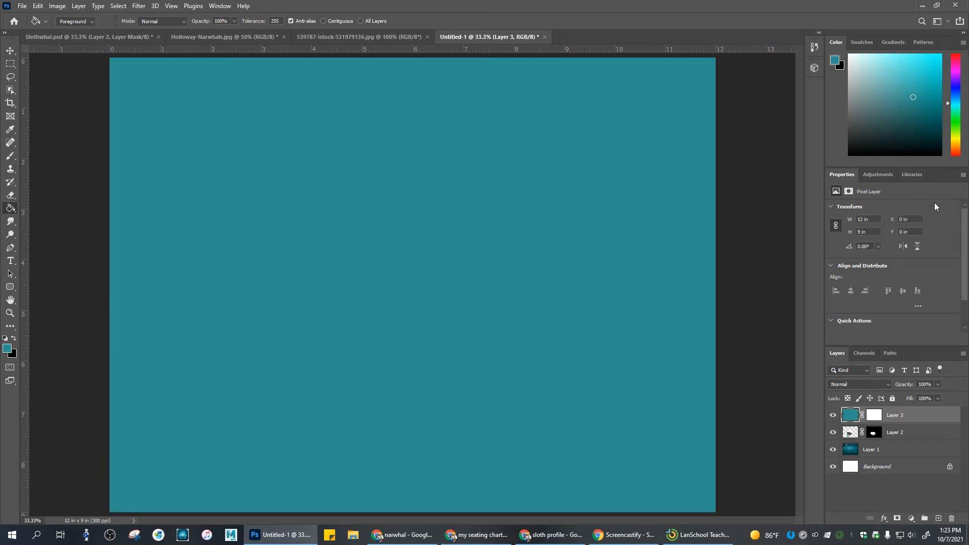
- Set the teal layer's opacity to 30% and clip it to Layer 2 so it tints only the sloth
{"action": "left_click", "coordinate": [937, 384]}
{"action": "left_click_drag", "start_coordinate": [908, 400], "coordinate": [906, 401]}
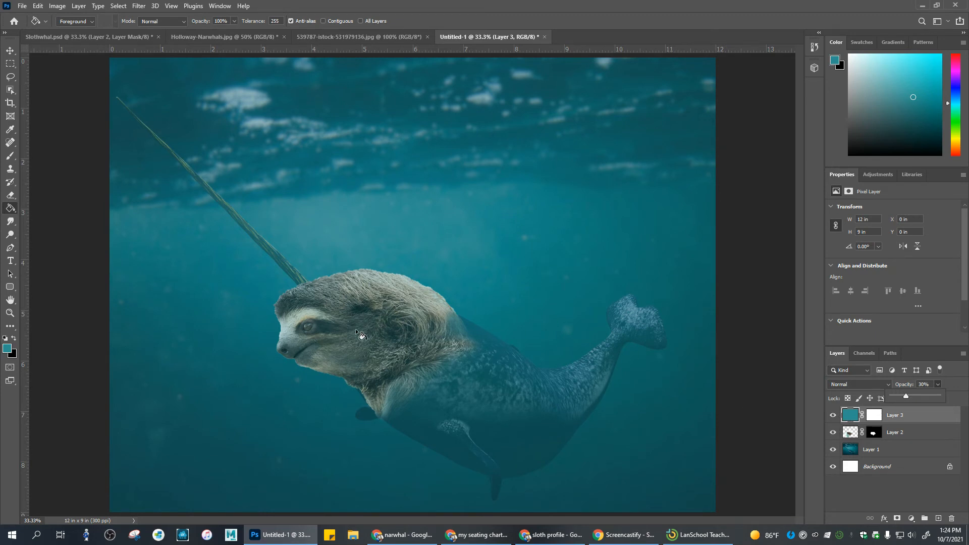
{"action": "left_click", "coordinate": [865, 424], "text": "alt"}
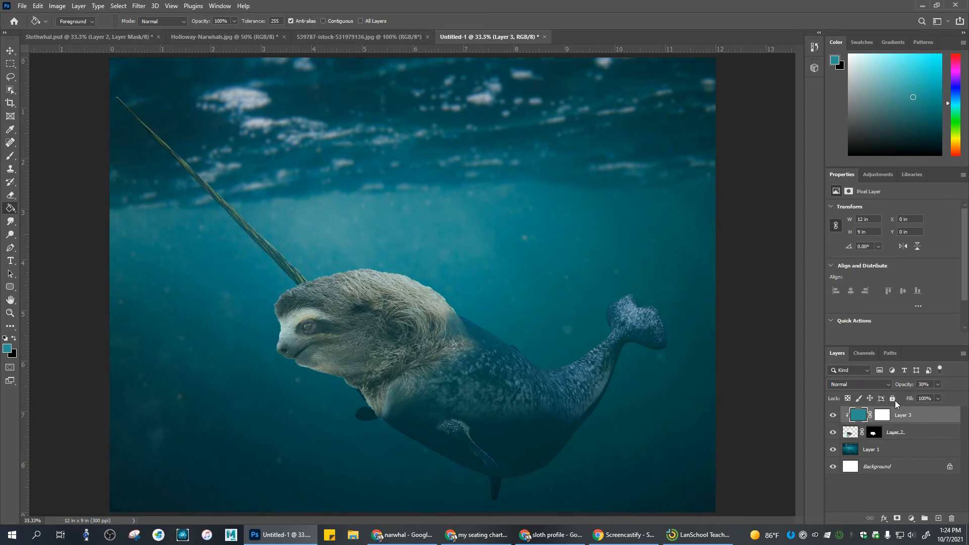
{"action": "left_click_drag", "start_coordinate": [935, 396], "coordinate": [931, 399]}
{"action": "left_click_drag", "start_coordinate": [929, 402], "coordinate": [930, 402]}
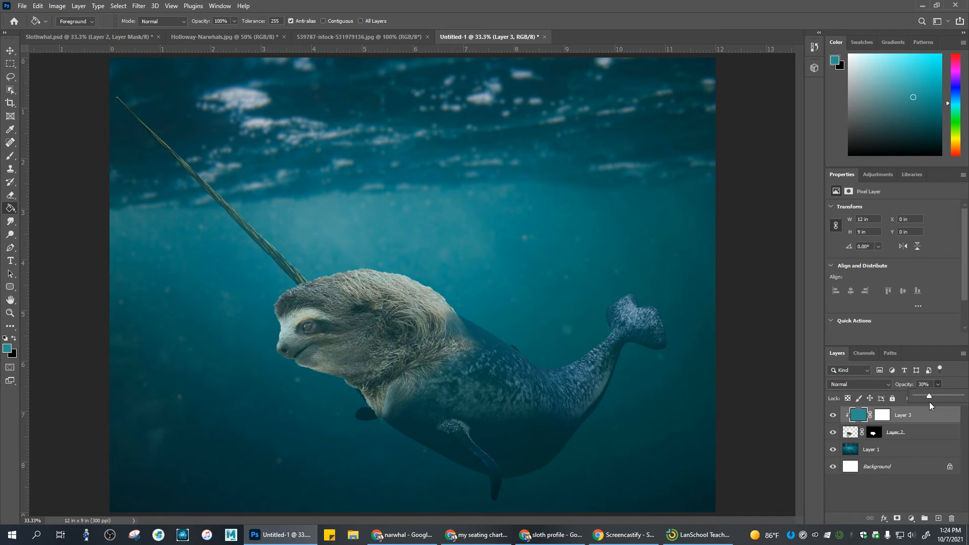
- Release the teal Layer 3 from its clipping mask and load Layer 2's mask shape as a selection
{"action": "left_click", "coordinate": [853, 432]}
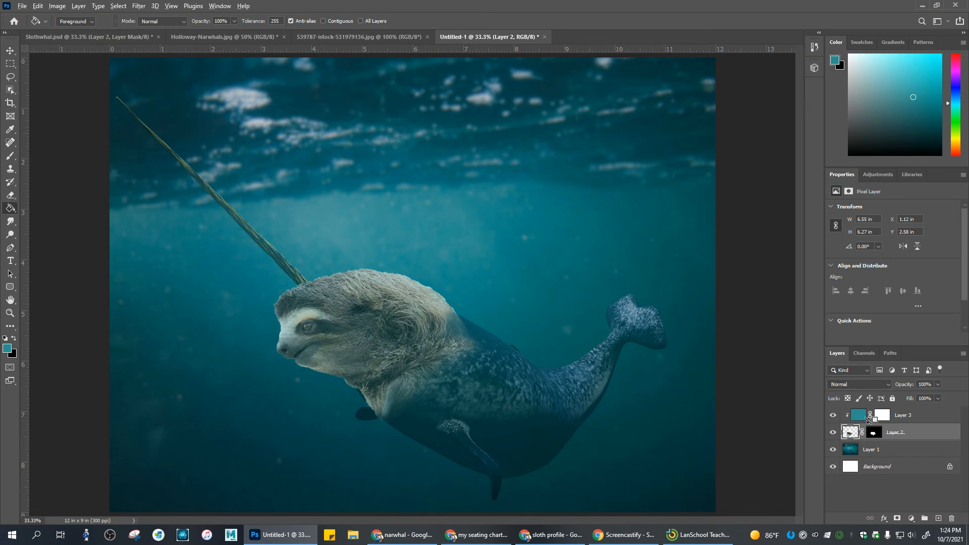
{"action": "left_click", "coordinate": [869, 423], "text": "alt"}
{"action": "left_click", "coordinate": [852, 434], "text": "ctrl"}
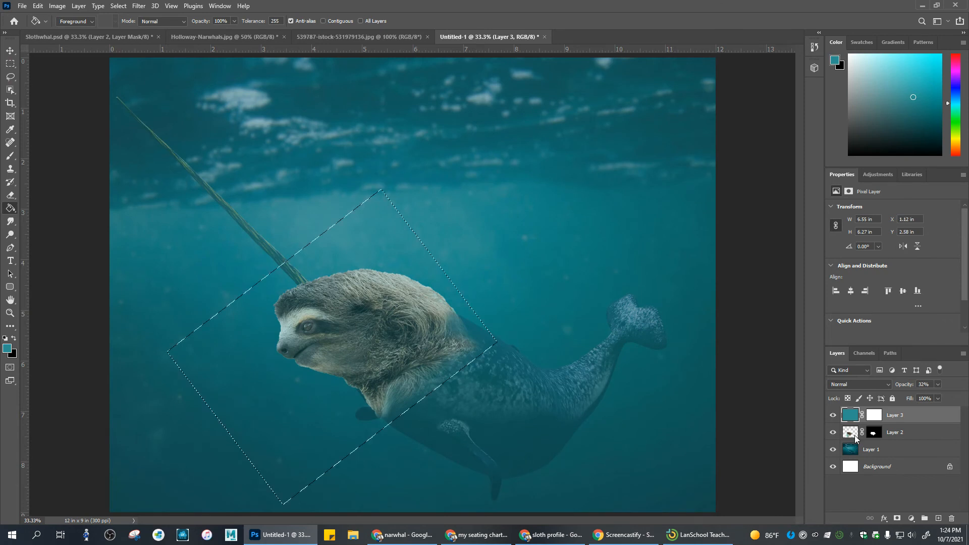
{"action": "left_click", "coordinate": [875, 434], "text": "ctrl"}
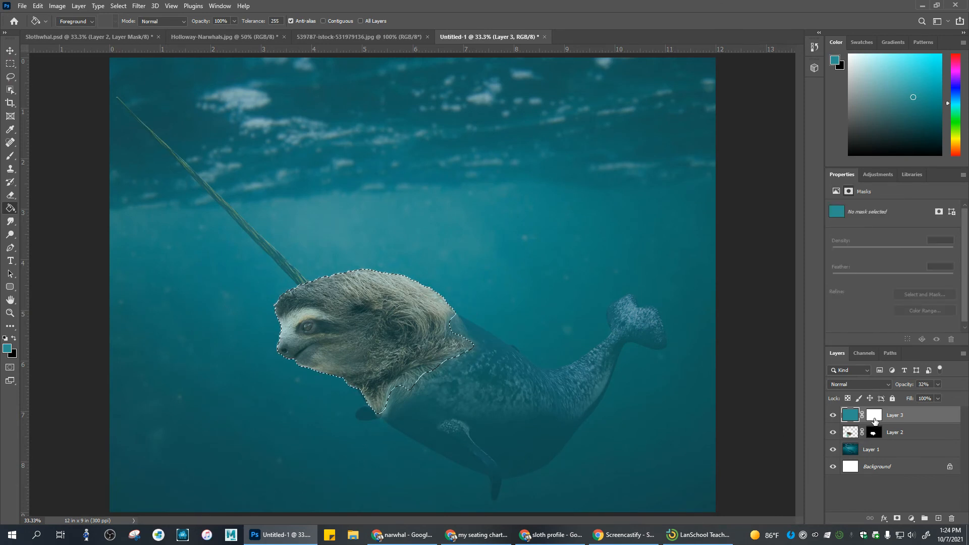
- Delete Layer 3's blank layer mask and add a new mask from the sloth-head selection
{"action": "left_click", "coordinate": [875, 416]}
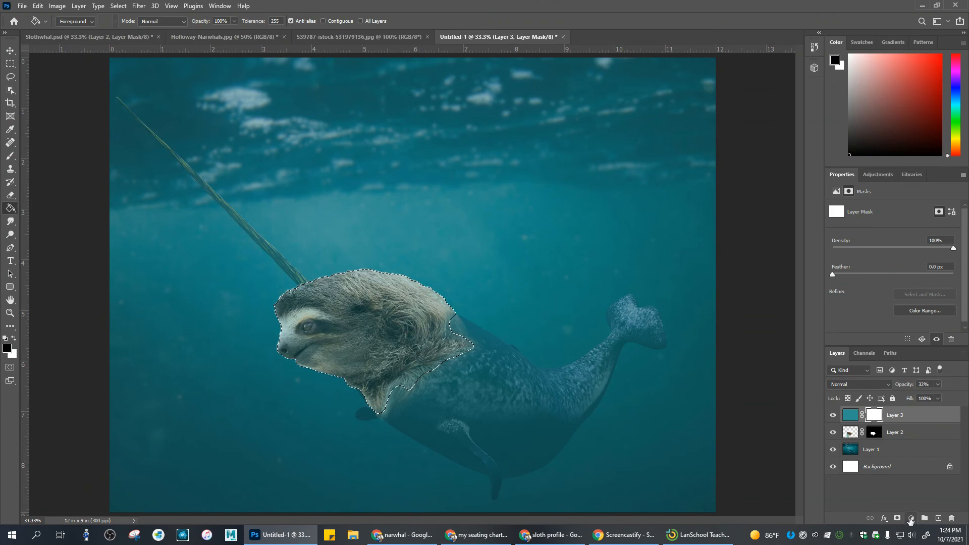
{"action": "right_click", "coordinate": [875, 414]}
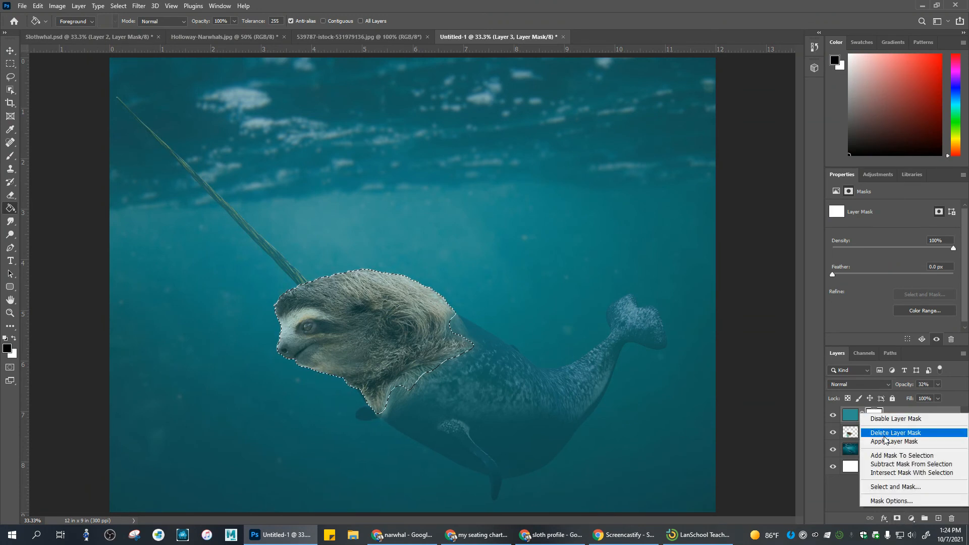
{"action": "left_click", "coordinate": [886, 433]}
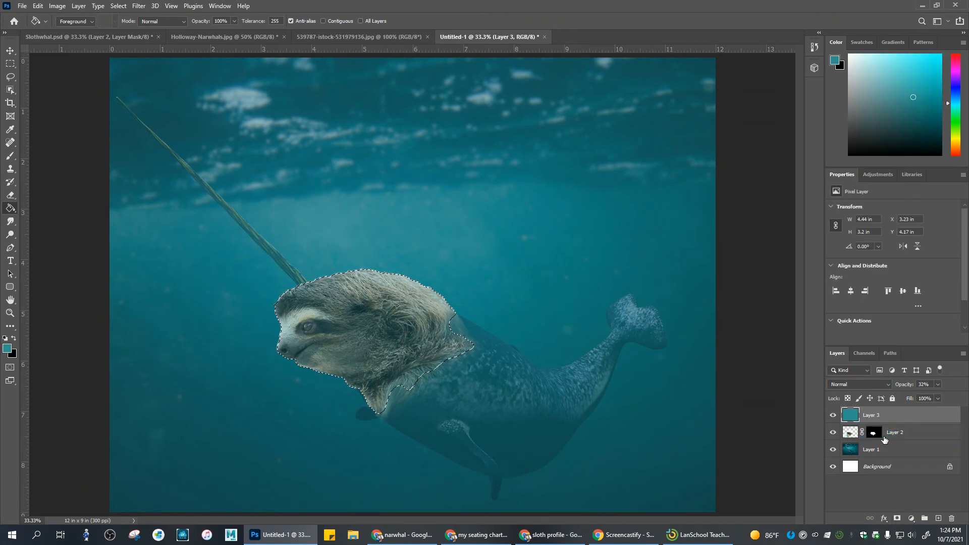
{"action": "left_click", "coordinate": [896, 518]}
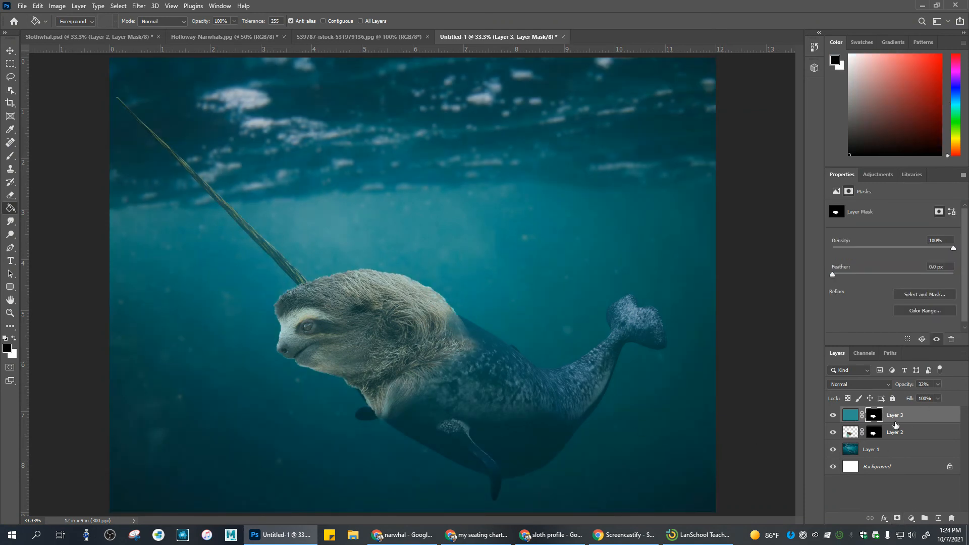
- Set Layer 3's opacity to 34% and make Layer 2's mask active
{"action": "left_click", "coordinate": [850, 414]}
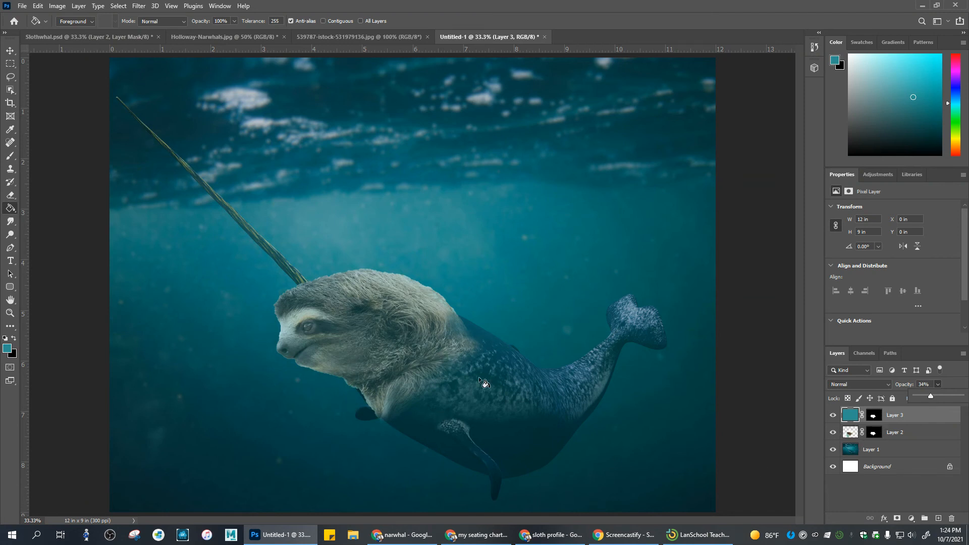
{"action": "left_click", "coordinate": [874, 433]}
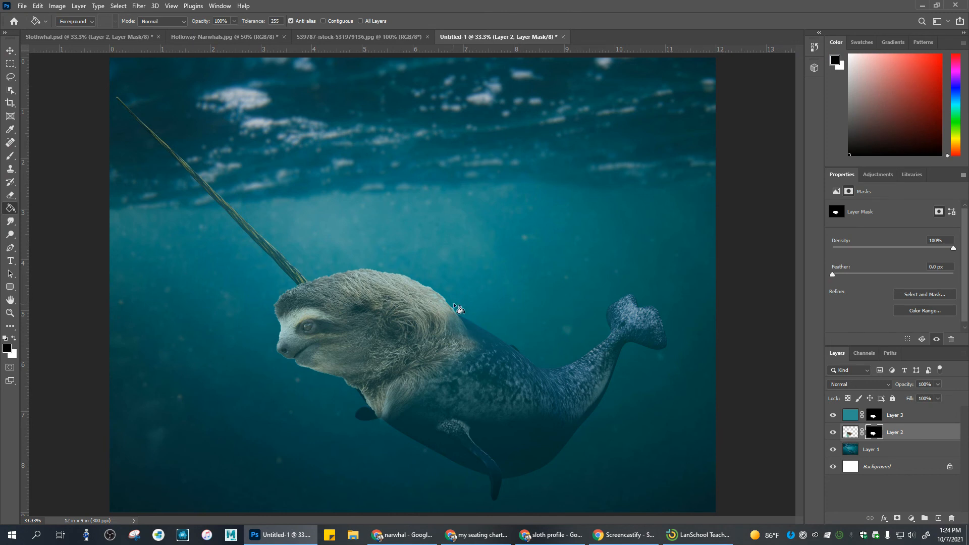
- Switch to Slothwhal.psd and compare its teal tint by releasing Layer 3 from Layer 2 and clipping it again
{"action": "left_click", "coordinate": [77, 35]}
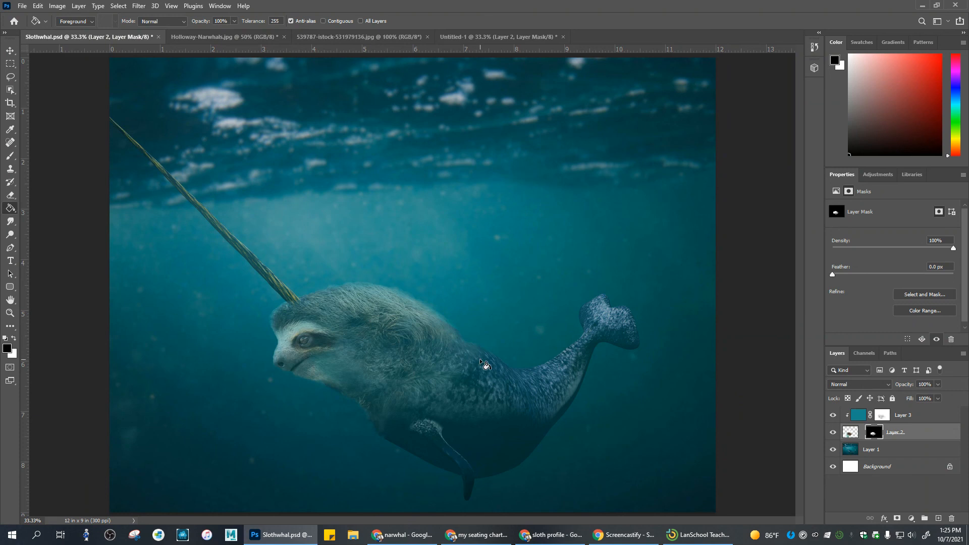
{"action": "left_click", "coordinate": [869, 423], "text": "alt"}
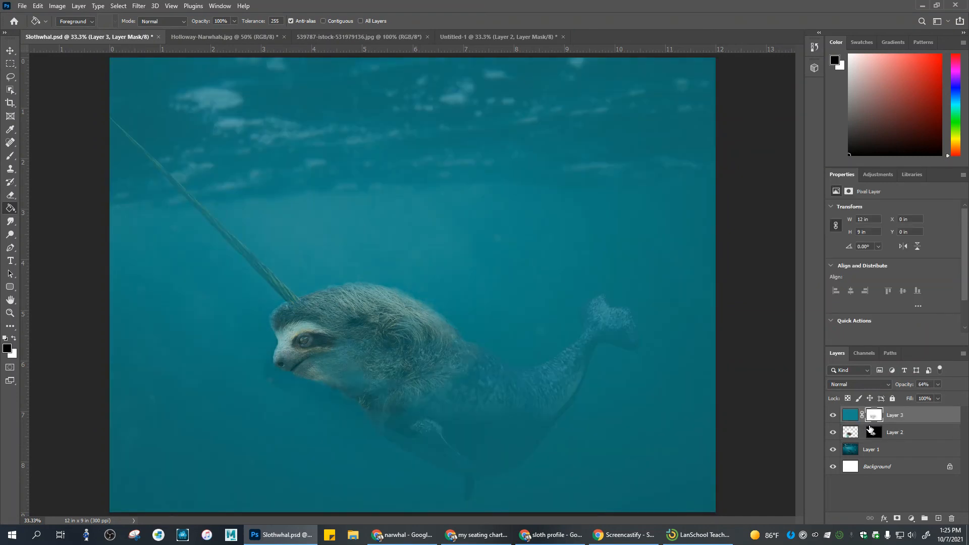
{"action": "left_click", "coordinate": [868, 425], "text": "alt"}
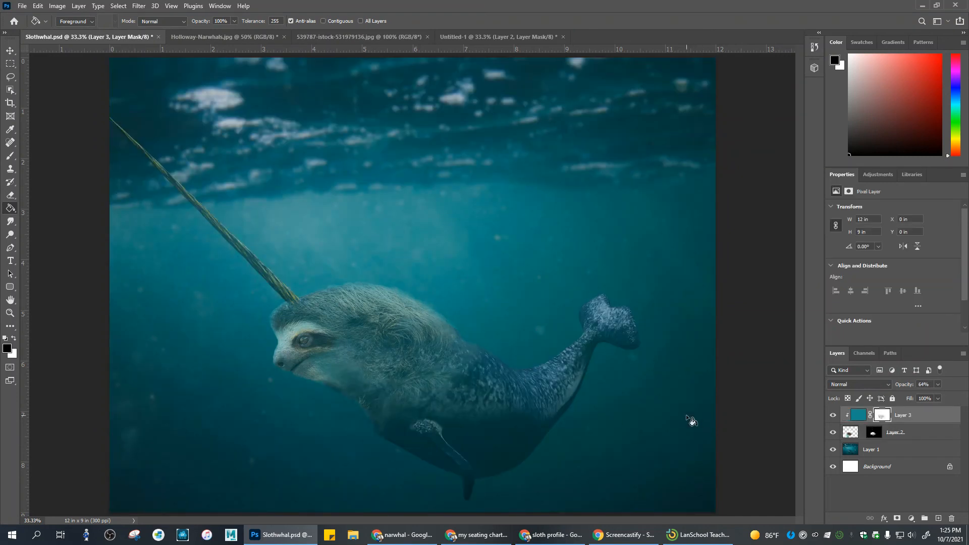